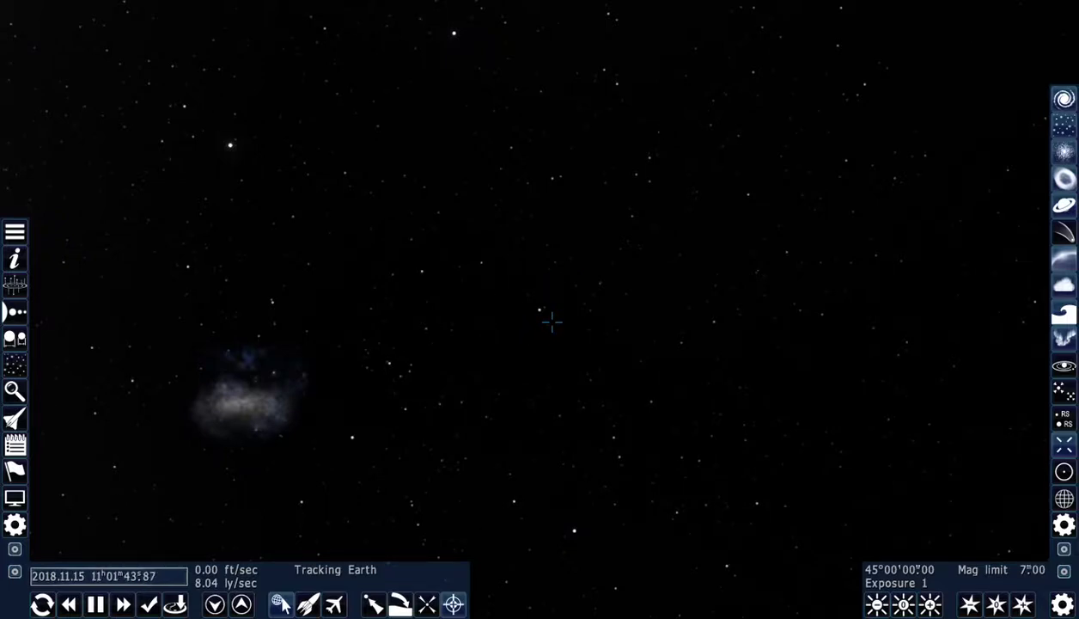
- Select the Solar System's star, then pick Earth from the Earth-Moon Barycenter list in the browser
{"action": "left_click", "coordinate": [551, 321]}
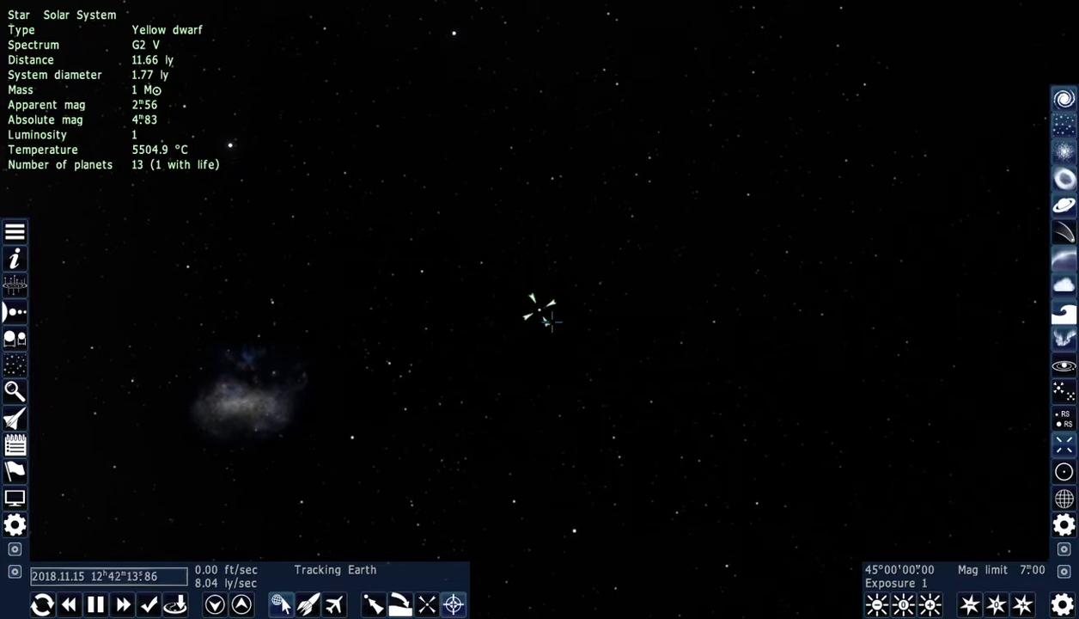
{"action": "left_click", "coordinate": [14, 314]}
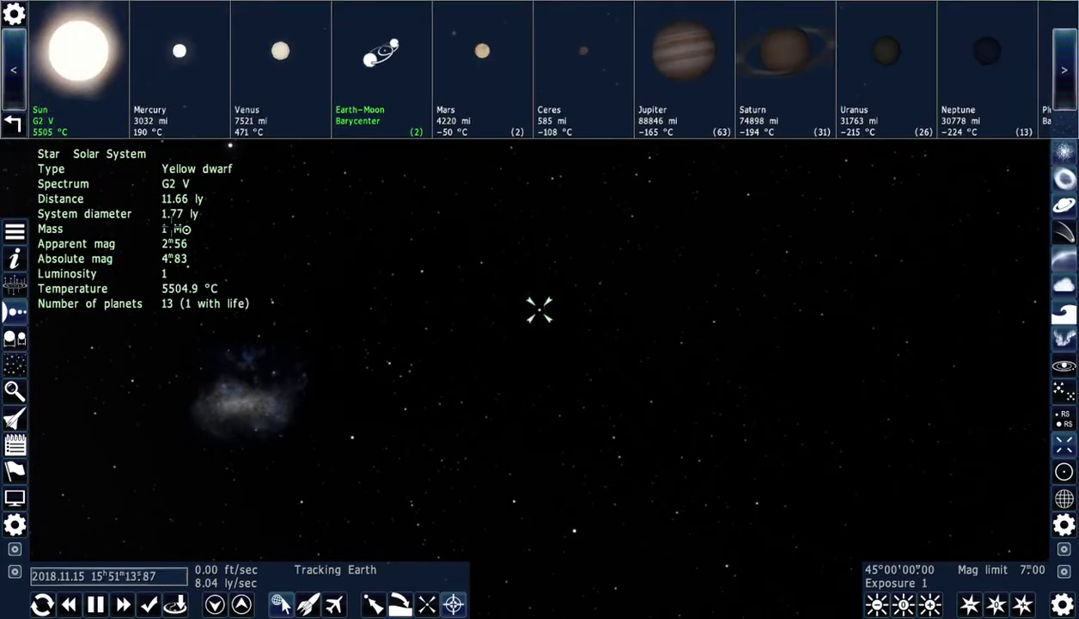
{"action": "left_click", "coordinate": [403, 56]}
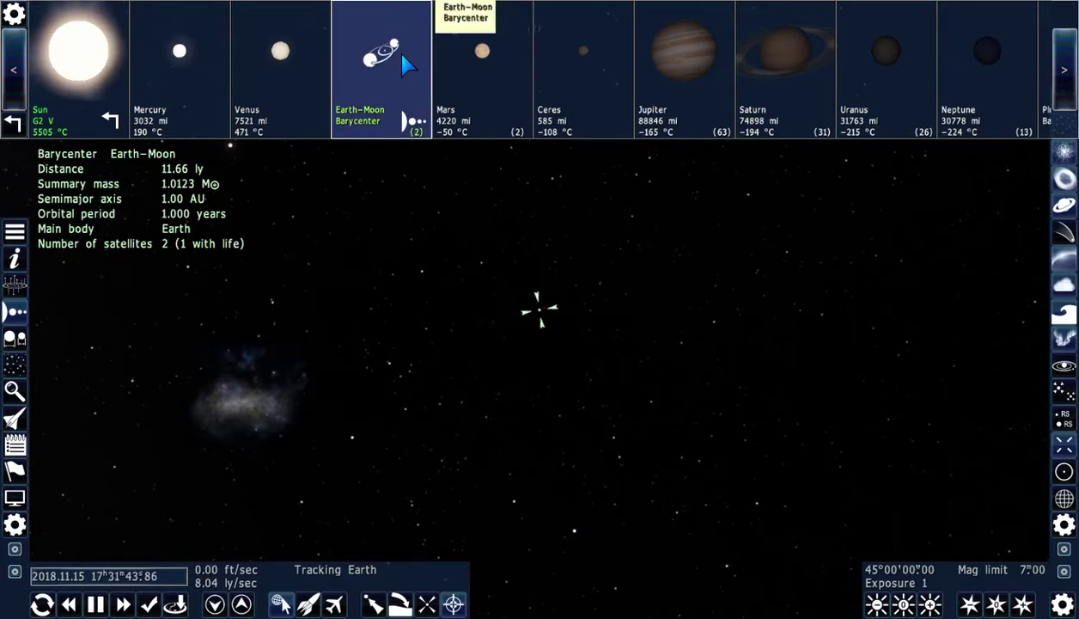
{"action": "left_click", "coordinate": [412, 122]}
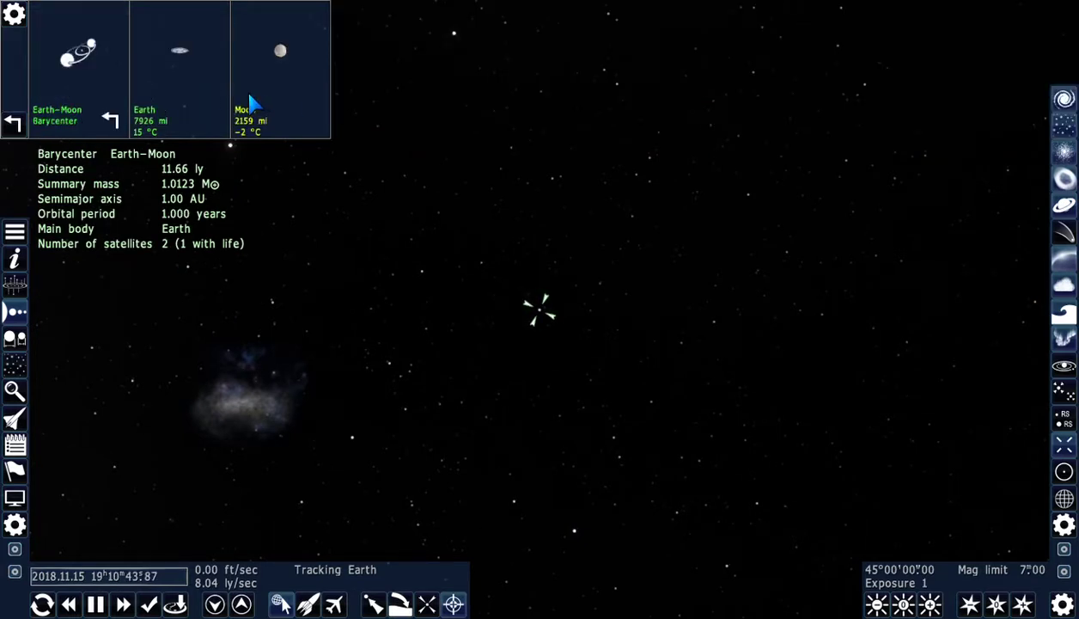
{"action": "left_click", "coordinate": [178, 63]}
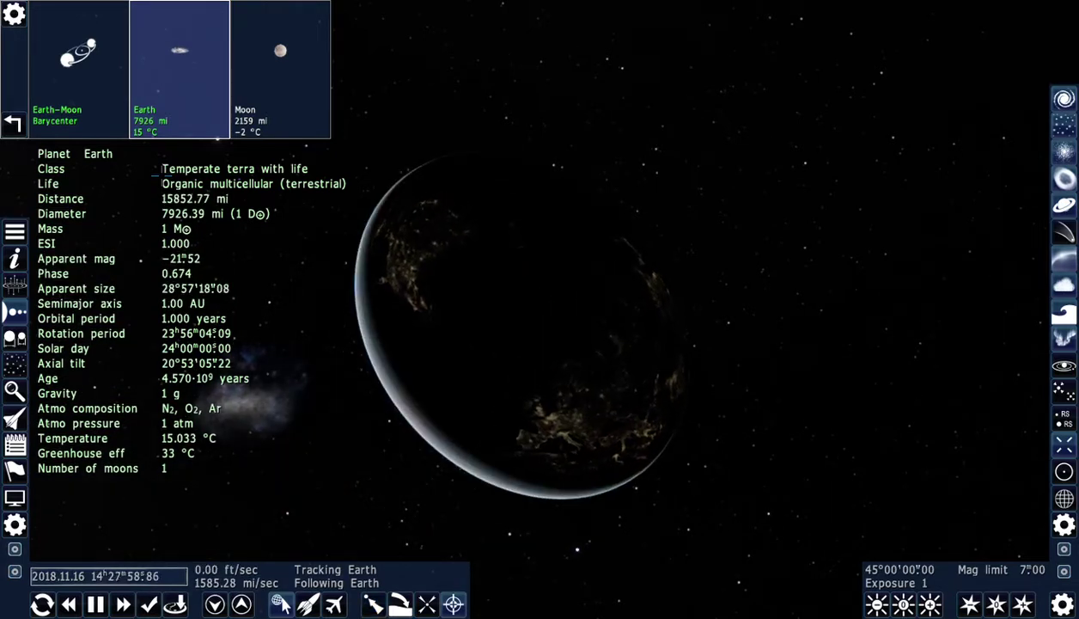
{"action": "scroll", "coordinate": [524, 326], "scroll_direction": "down", "scroll_amount": 2}
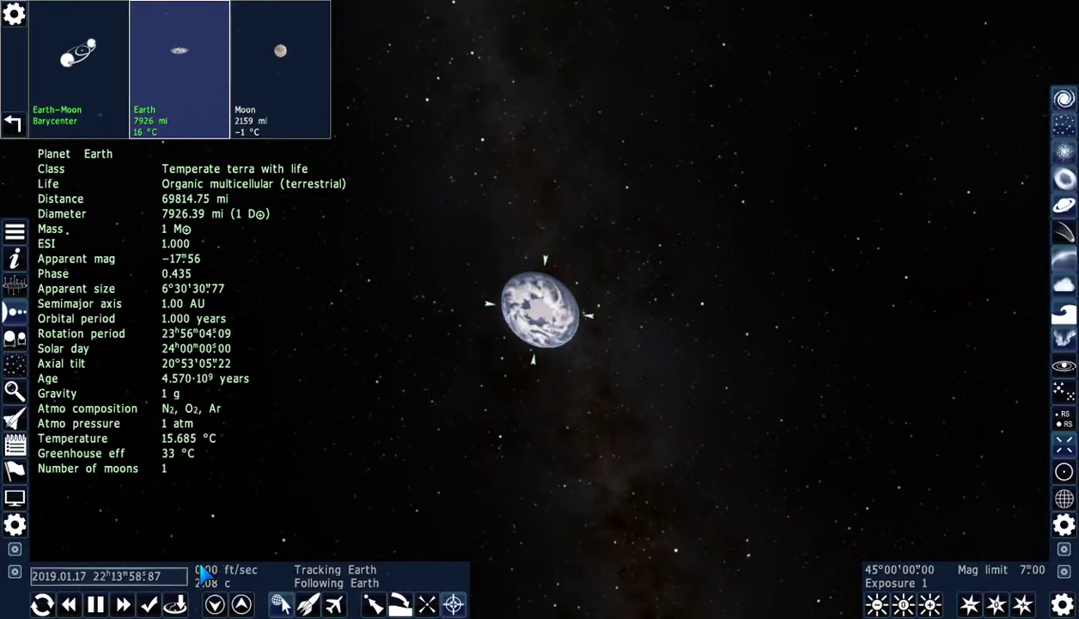
- Fly toward Earth, select the Moon and rotate with it, then reselect Earth
{"action": "key", "text": "g"}
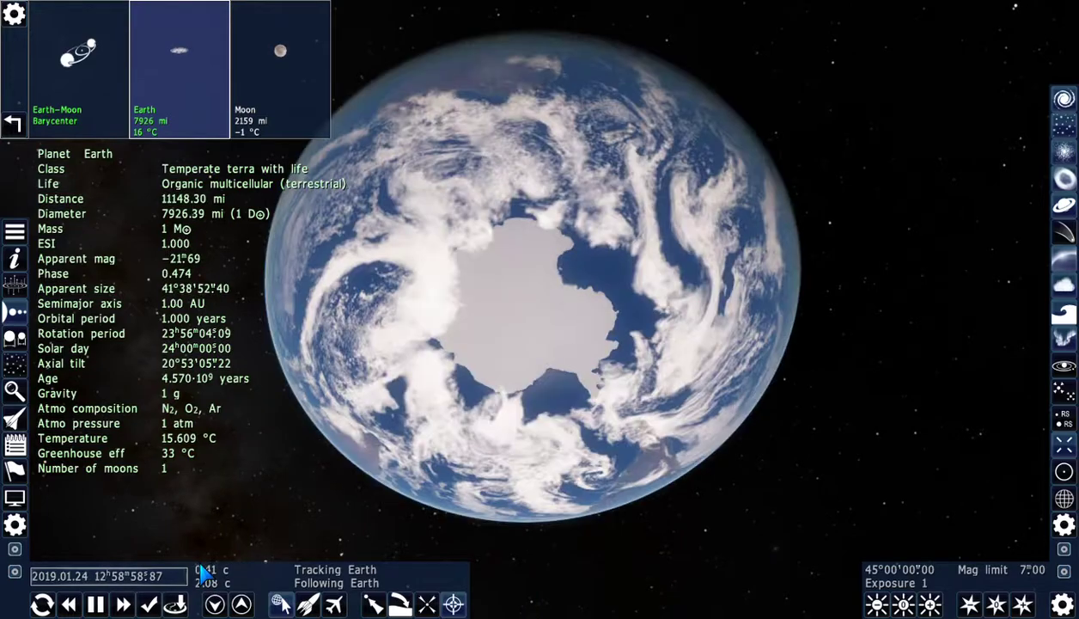
{"action": "scroll", "coordinate": [204, 573], "scroll_direction": "down", "scroll_amount": 3}
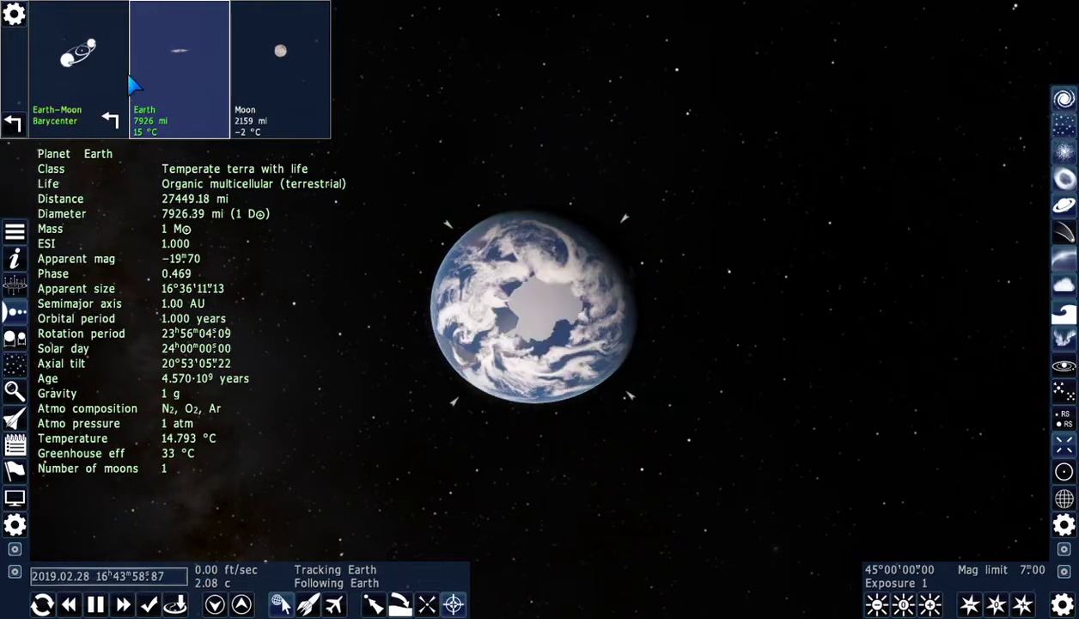
{"action": "left_click", "coordinate": [254, 43]}
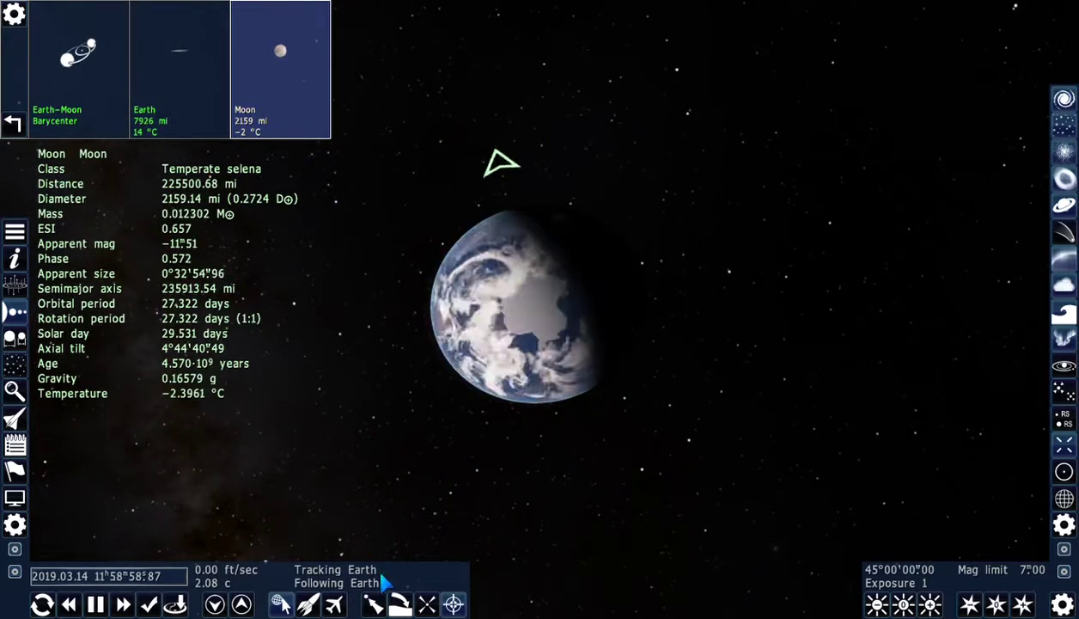
{"action": "left_click", "coordinate": [399, 605]}
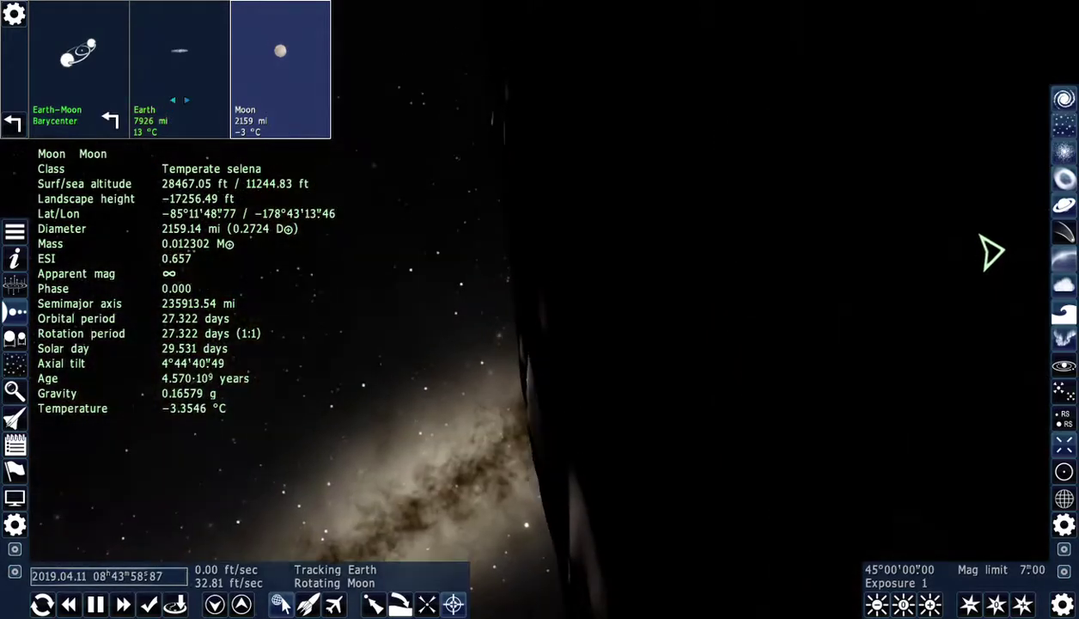
{"action": "key", "text": "h"}
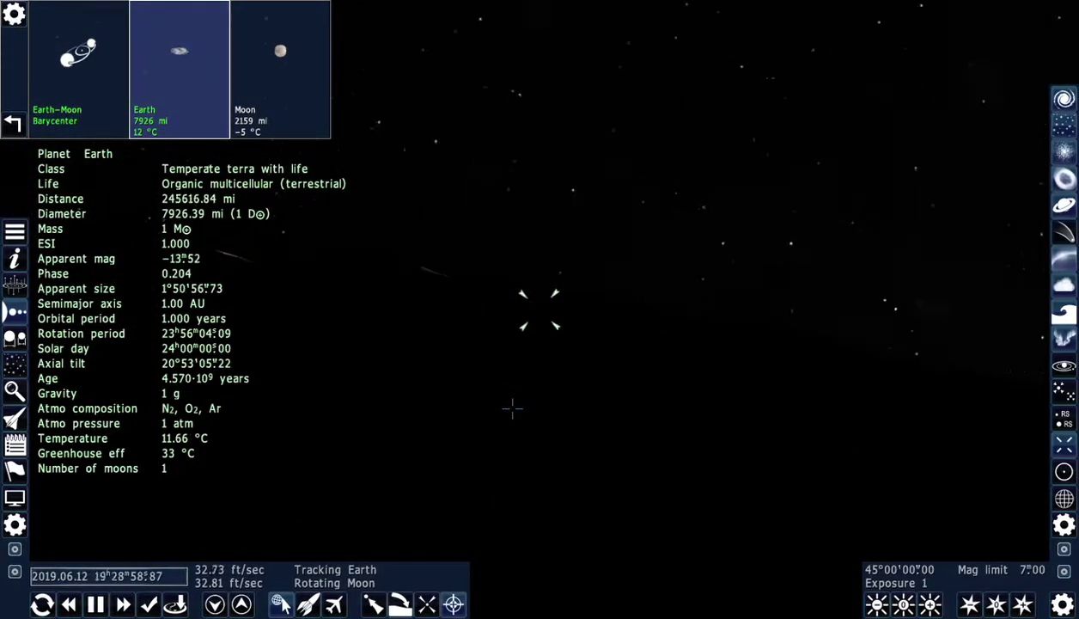
{"action": "scroll", "coordinate": [513, 409], "scroll_direction": "up", "scroll_amount": 1}
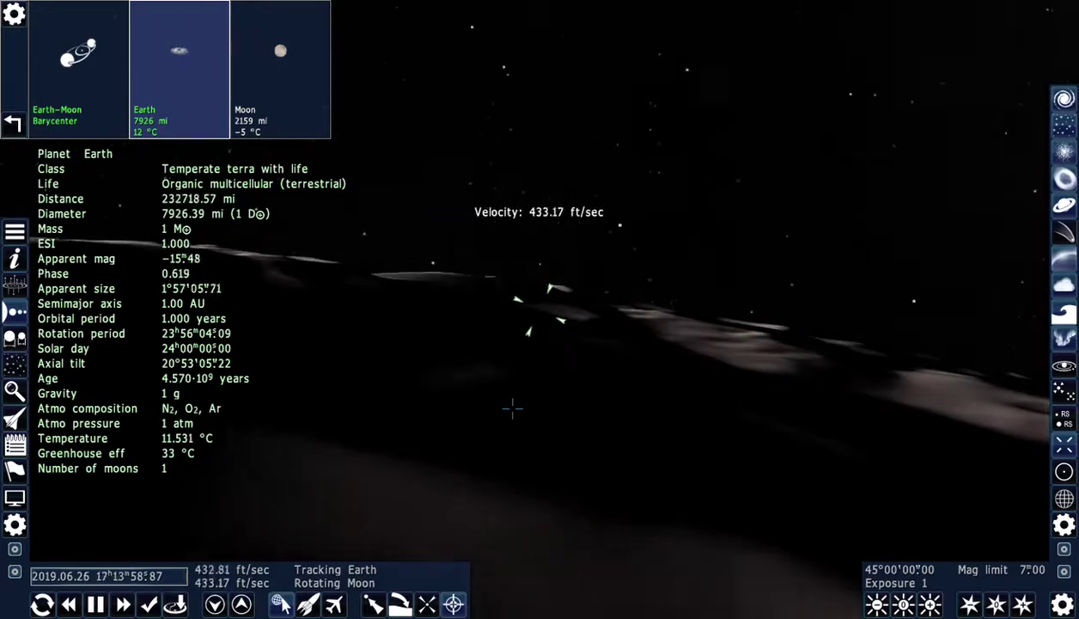
{"action": "scroll", "coordinate": [512, 409], "scroll_direction": "up", "scroll_amount": 2}
{"action": "scroll", "coordinate": [512, 409], "scroll_direction": "up", "scroll_amount": 1}
{"action": "scroll", "coordinate": [512, 410], "scroll_direction": "up", "scroll_amount": 1}
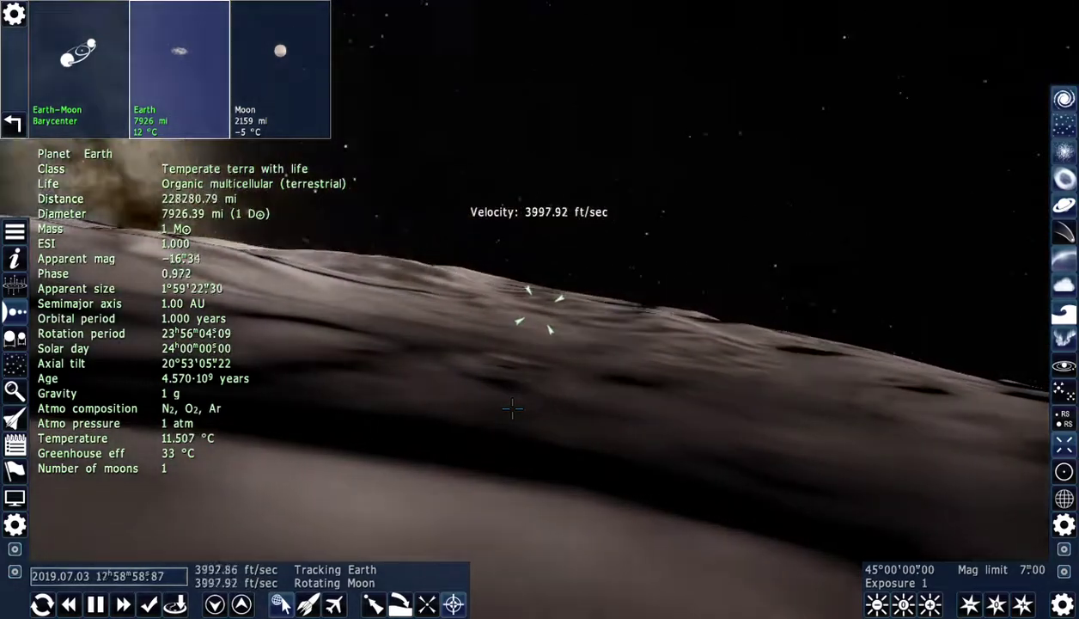
{"action": "scroll", "coordinate": [512, 410], "scroll_direction": "up", "scroll_amount": 1}
{"action": "scroll", "coordinate": [512, 409], "scroll_direction": "up", "scroll_amount": 1}
{"action": "scroll", "coordinate": [513, 409], "scroll_direction": "up", "scroll_amount": 1}
{"action": "scroll", "coordinate": [512, 409], "scroll_direction": "up", "scroll_amount": 1}
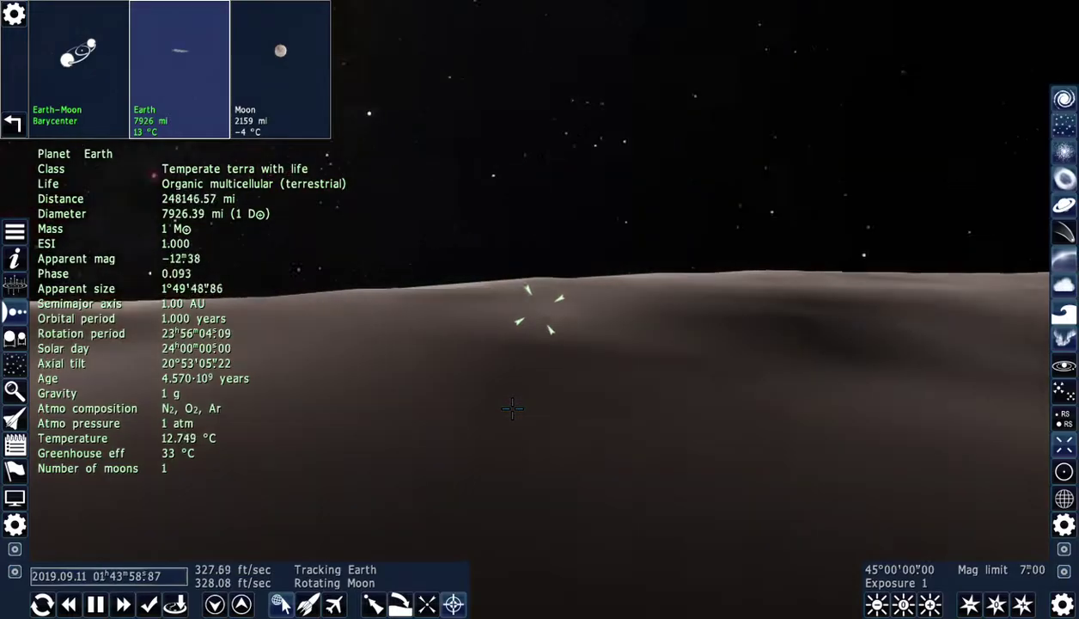
{"action": "scroll", "coordinate": [512, 409], "scroll_direction": "up", "scroll_amount": 3}
{"action": "scroll", "coordinate": [512, 409], "scroll_direction": "up", "scroll_amount": 2}
{"action": "scroll", "coordinate": [512, 409], "scroll_direction": "up", "scroll_amount": 2}
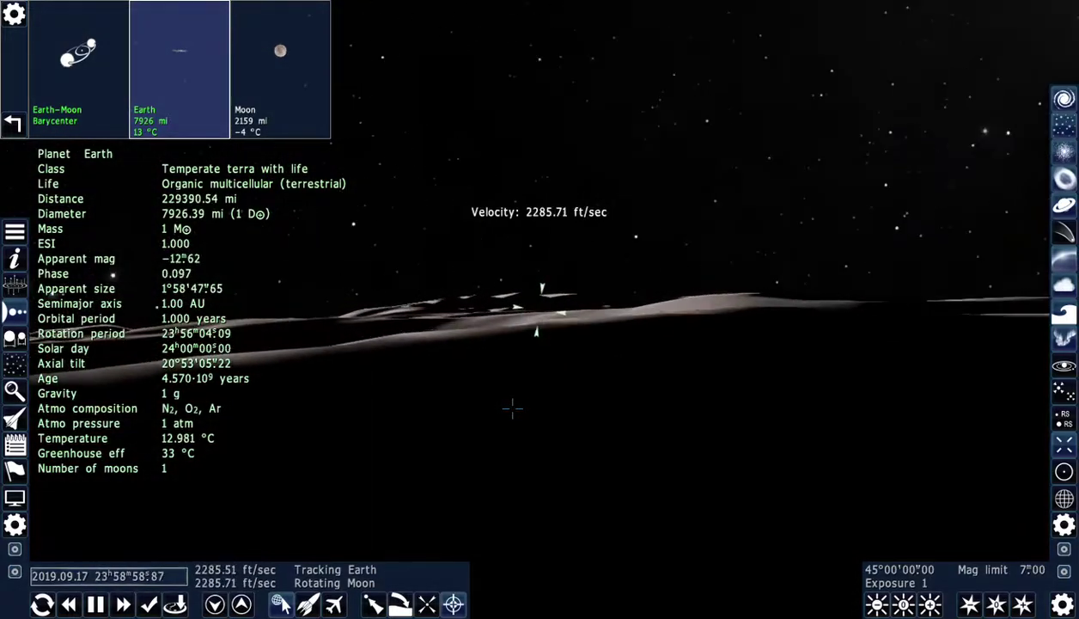
{"action": "scroll", "coordinate": [512, 409], "scroll_direction": "up", "scroll_amount": 2}
{"action": "scroll", "coordinate": [512, 410], "scroll_direction": "up", "scroll_amount": 2}
{"action": "scroll", "coordinate": [512, 409], "scroll_direction": "up", "scroll_amount": 2}
{"action": "scroll", "coordinate": [512, 409], "scroll_direction": "up", "scroll_amount": 2}
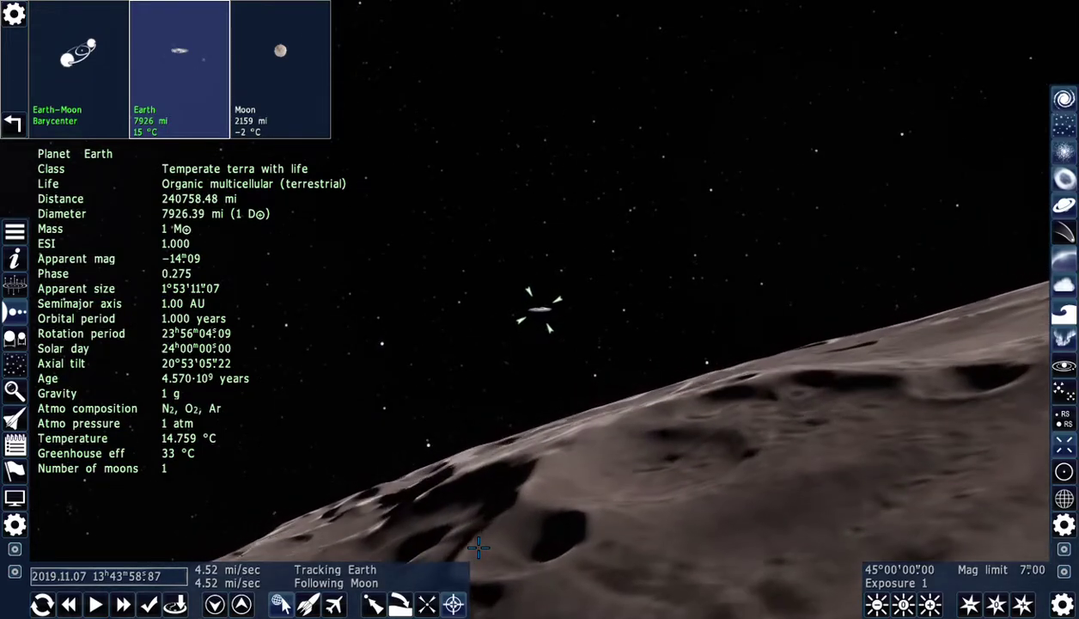
{"action": "scroll", "coordinate": [478, 548], "scroll_direction": "down", "scroll_amount": 3}
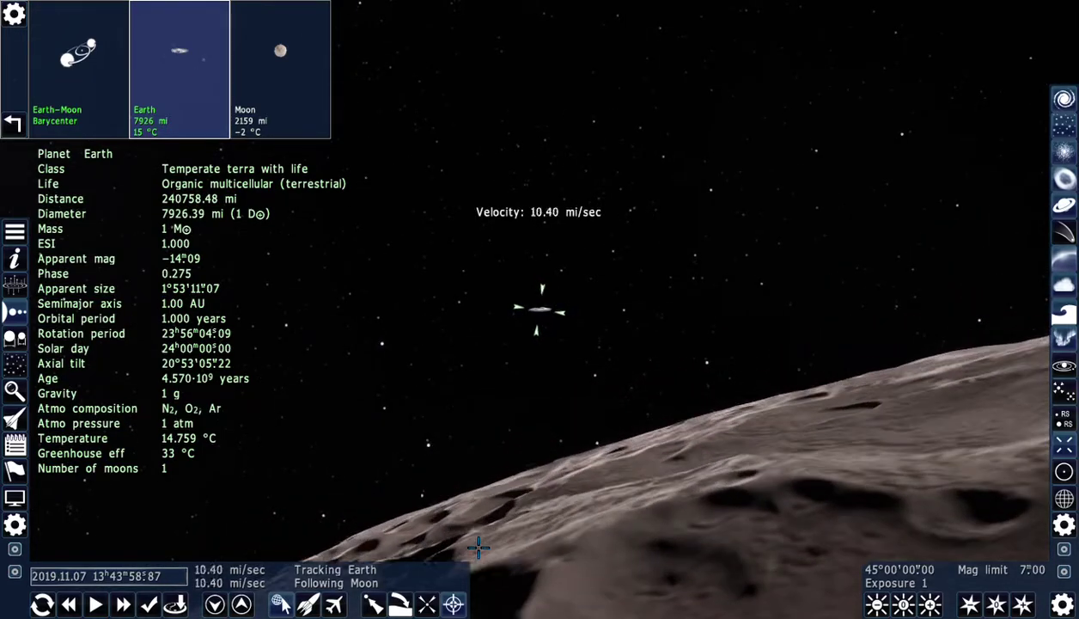
{"action": "scroll", "coordinate": [478, 547], "scroll_direction": "down", "scroll_amount": 2}
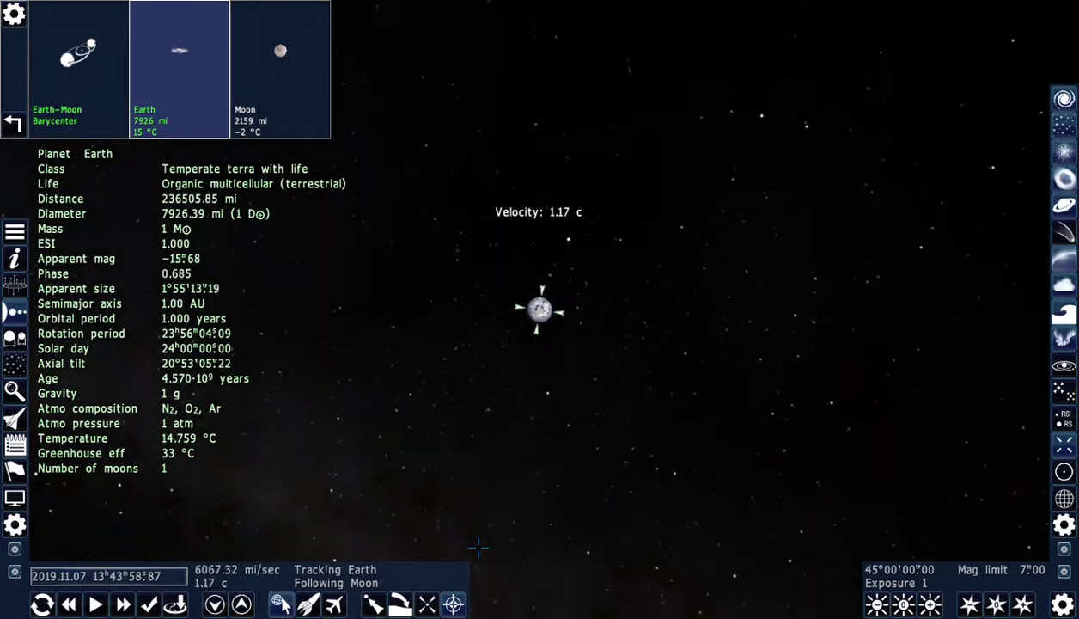
- Open the actions menu for Earth, about 236,500 miles away, after speeding from the Moon
{"action": "right_click", "coordinate": [544, 311]}
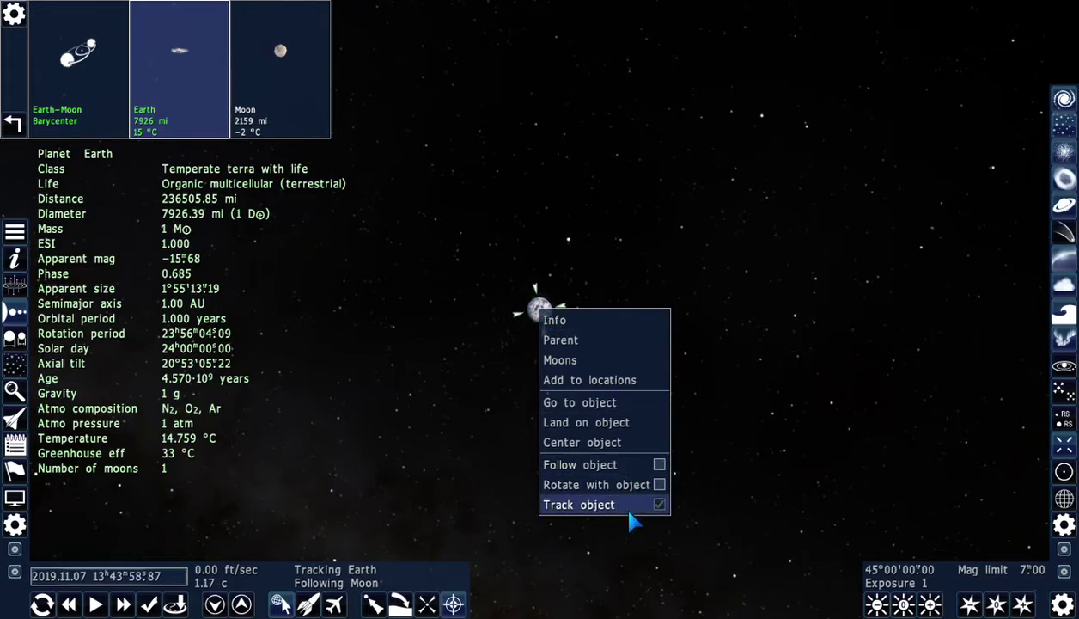
- Fly down to Earth rotating with it, then tilt the view up toward the blue sky
{"action": "left_click", "coordinate": [401, 601]}
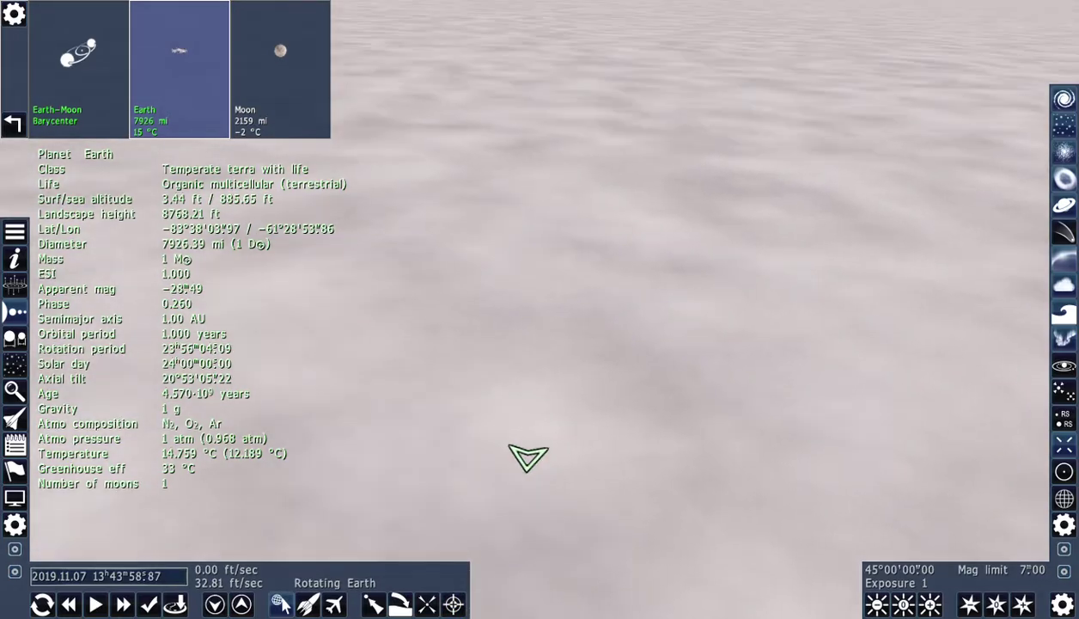
{"action": "left_click_drag", "start_coordinate": [493, 278], "coordinate": [492, 454]}
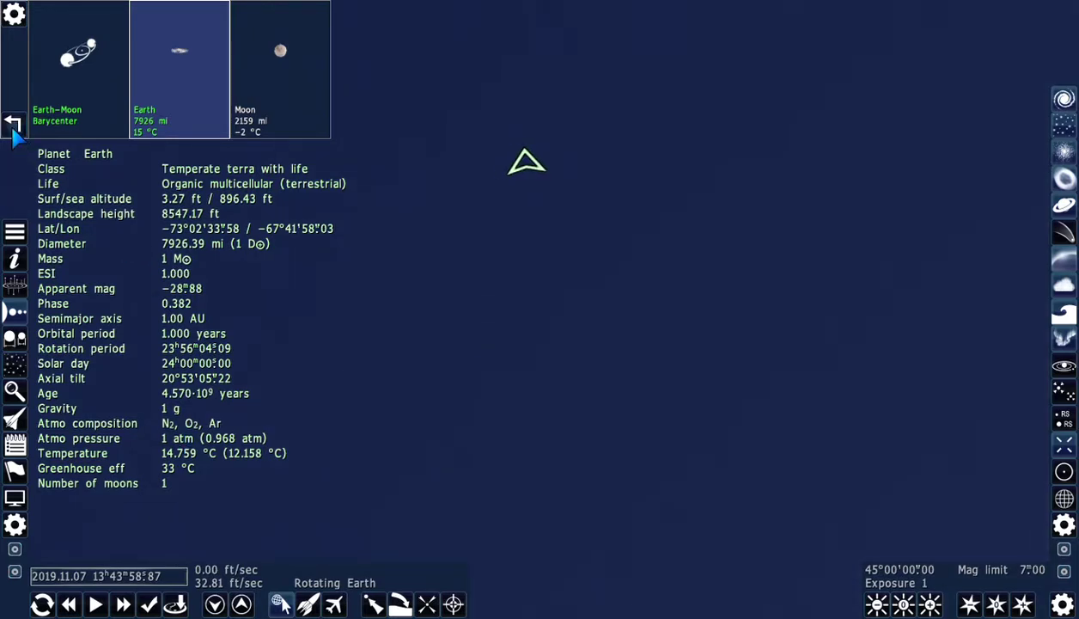
- Select the Sun from the solar system list, centre the view on it, and resume time
{"action": "left_click", "coordinate": [9, 130]}
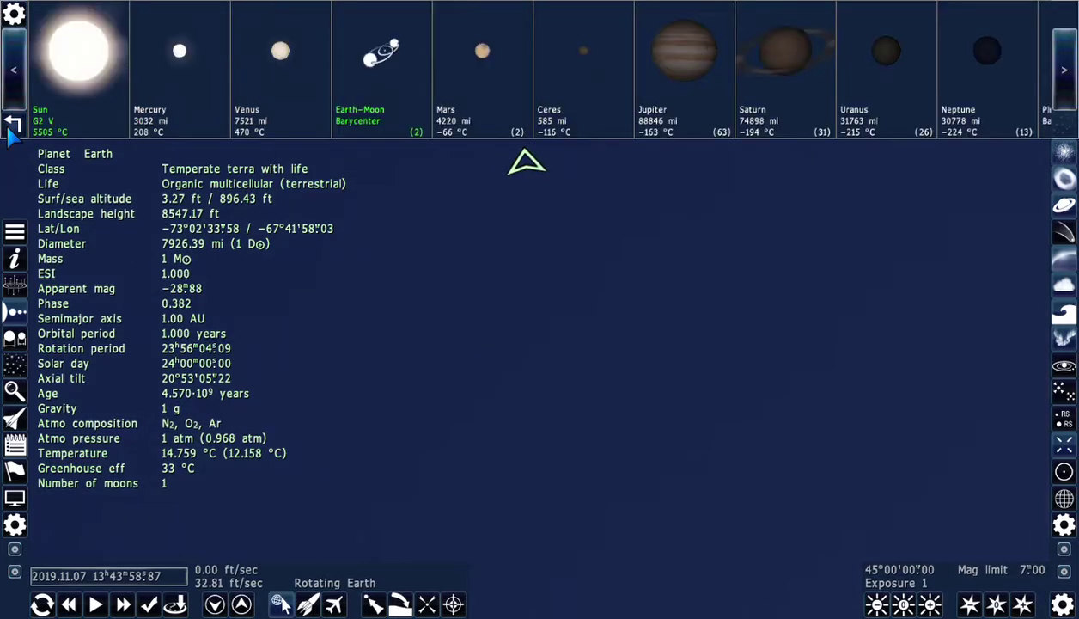
{"action": "left_click", "coordinate": [110, 58]}
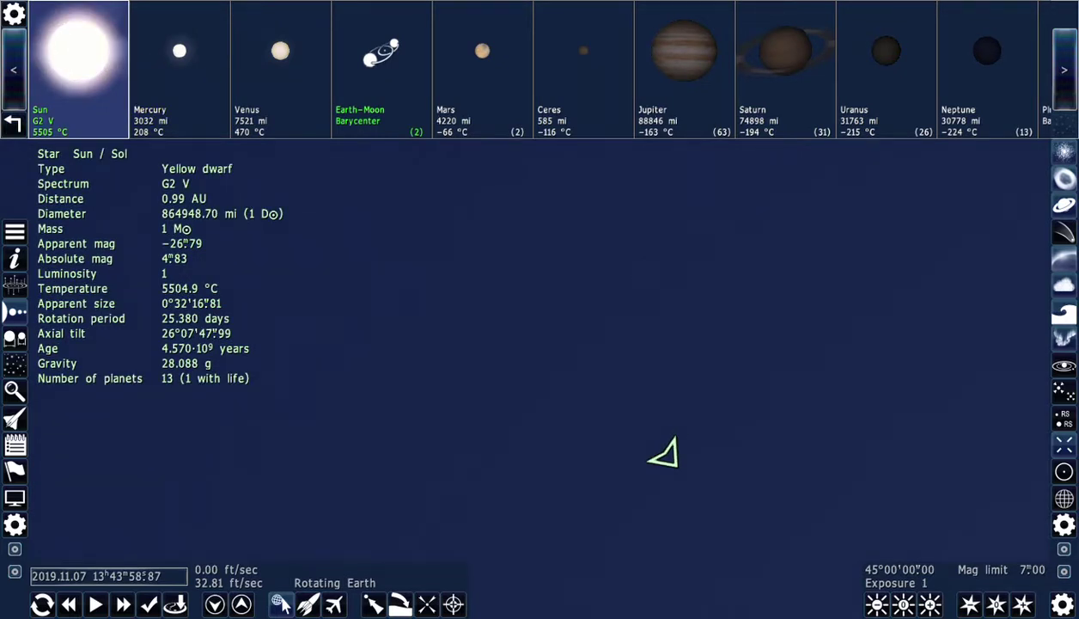
{"action": "key", "text": "c"}
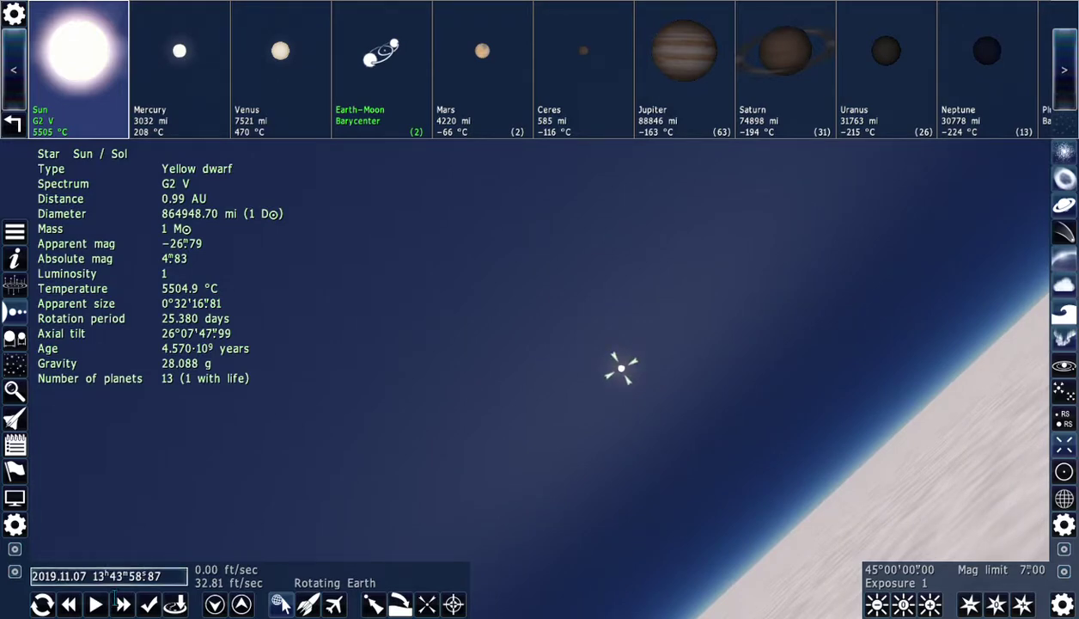
{"action": "left_click", "coordinate": [94, 604]}
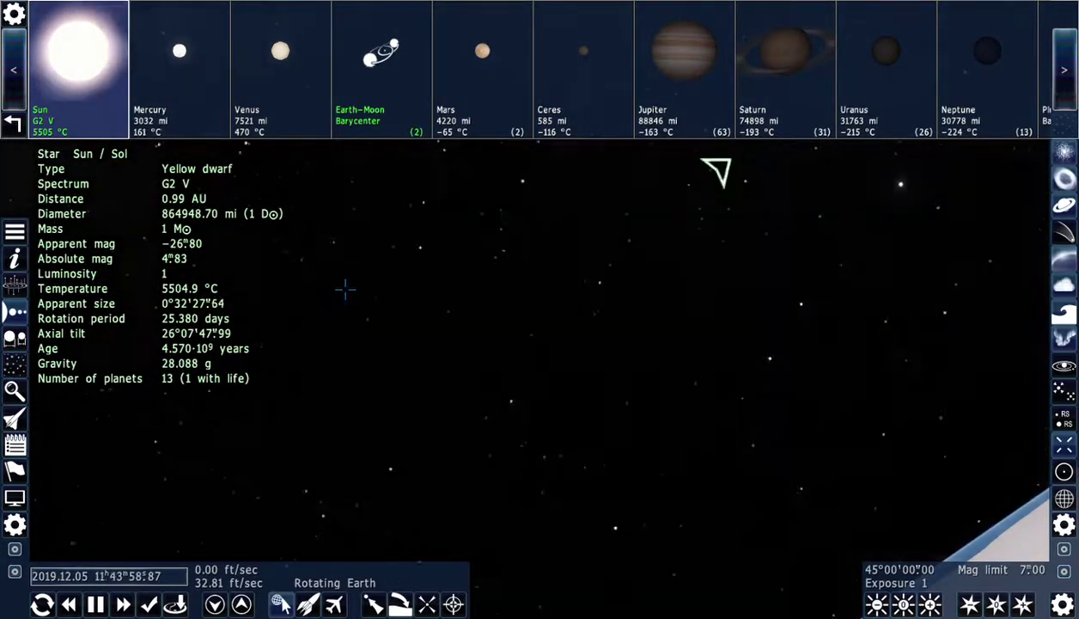
- Slow the time rate two steps with J so the clock creeps past 11 December 2019
{"action": "key", "text": "j"}
{"action": "key", "text": "j"}
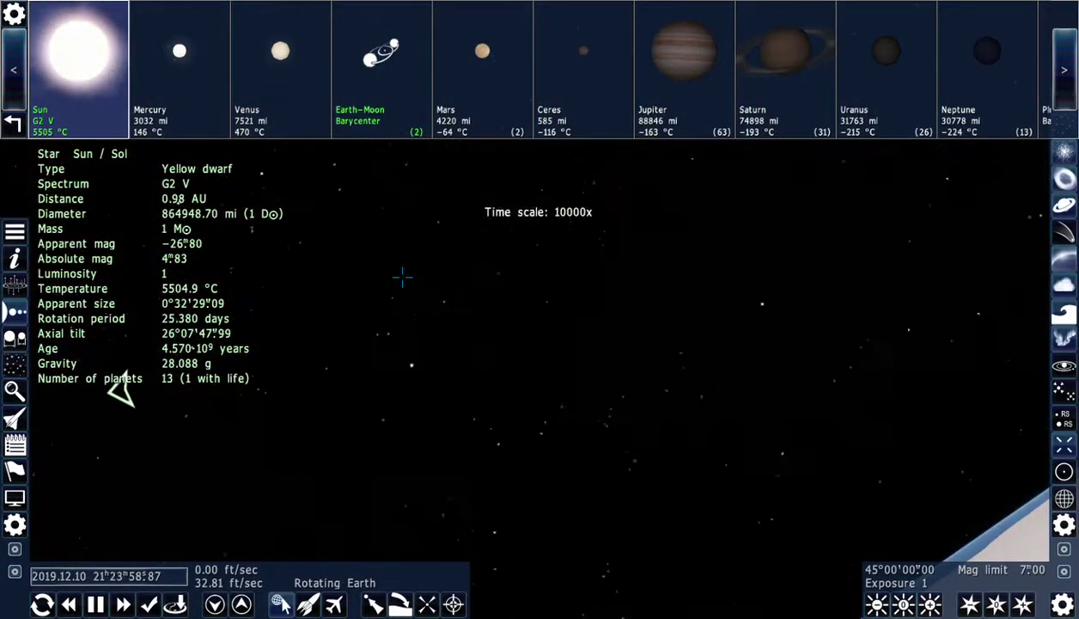
{"action": "key", "text": "j"}
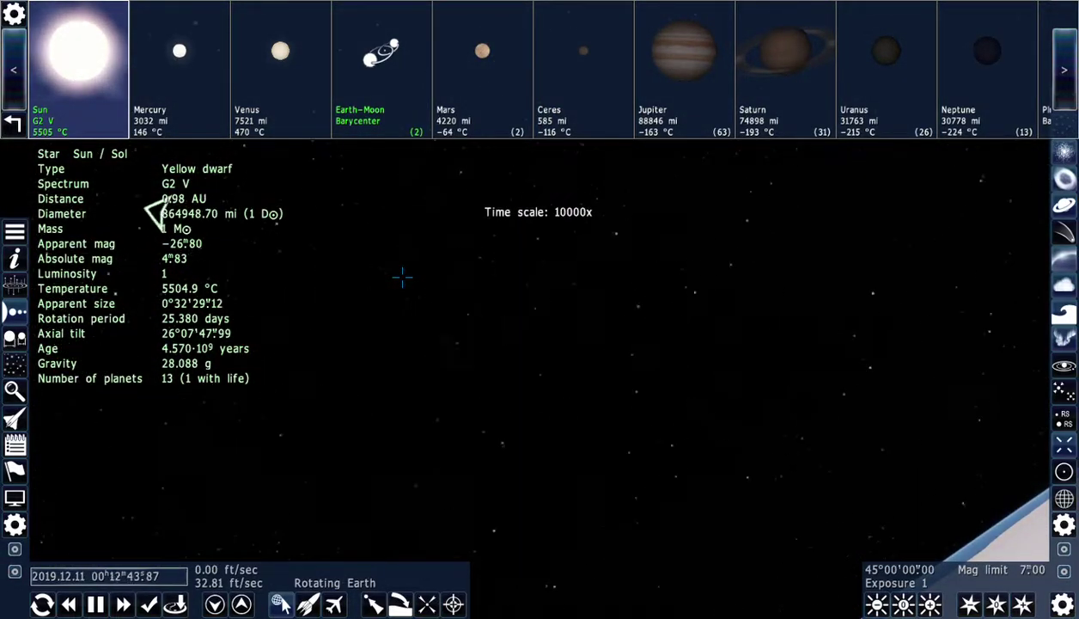